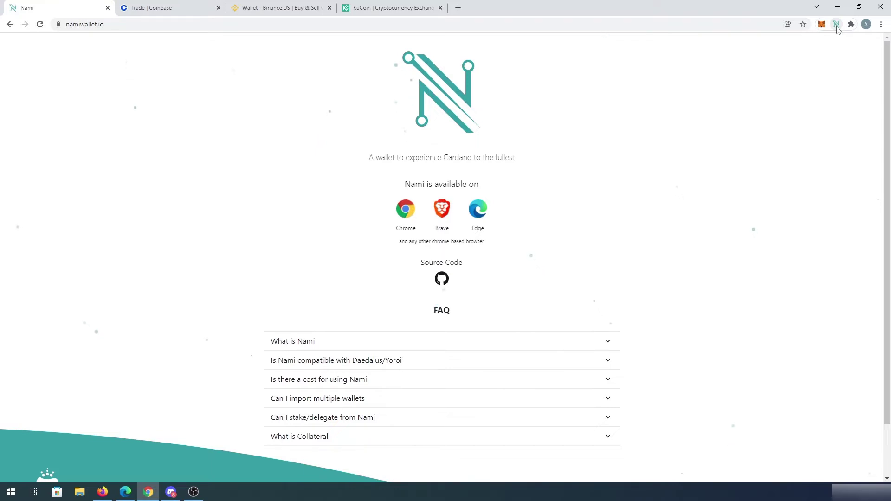
Copy the Nami wallet's Cardano receiving address from its Receive screen, then go to Coinbase.
left_click(837, 26)
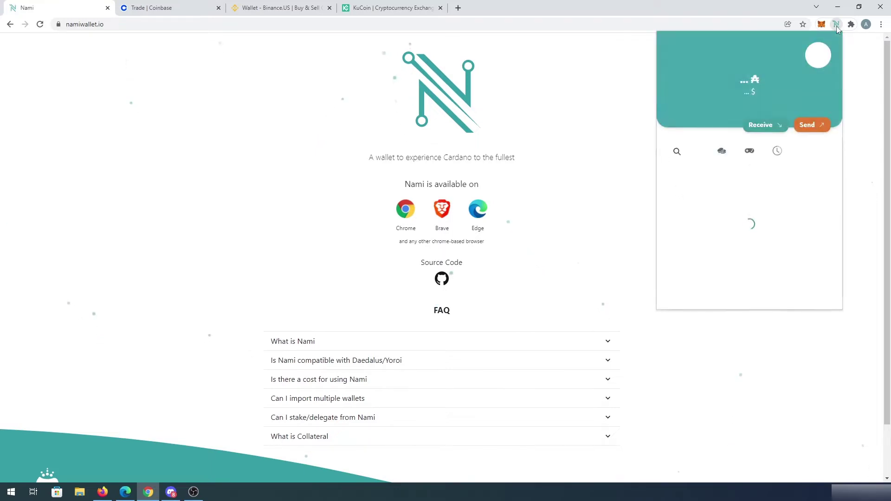
left_click(771, 130)
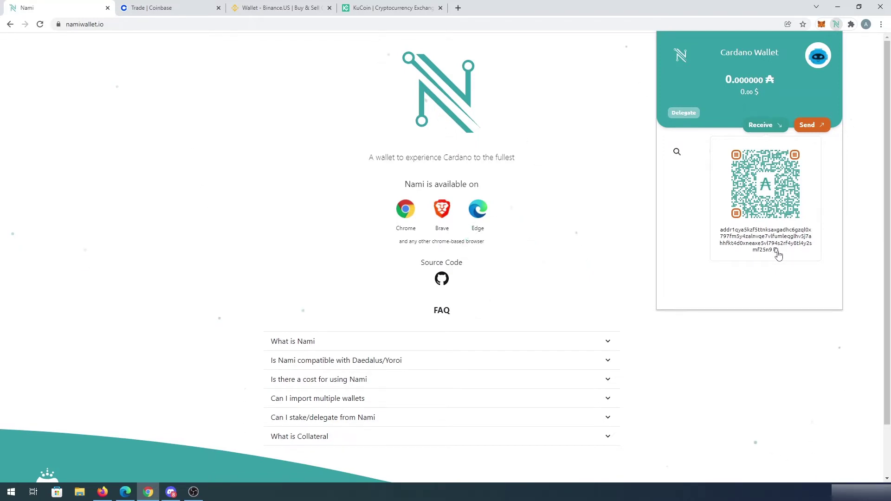
left_click(776, 251)
left_click(164, 17)
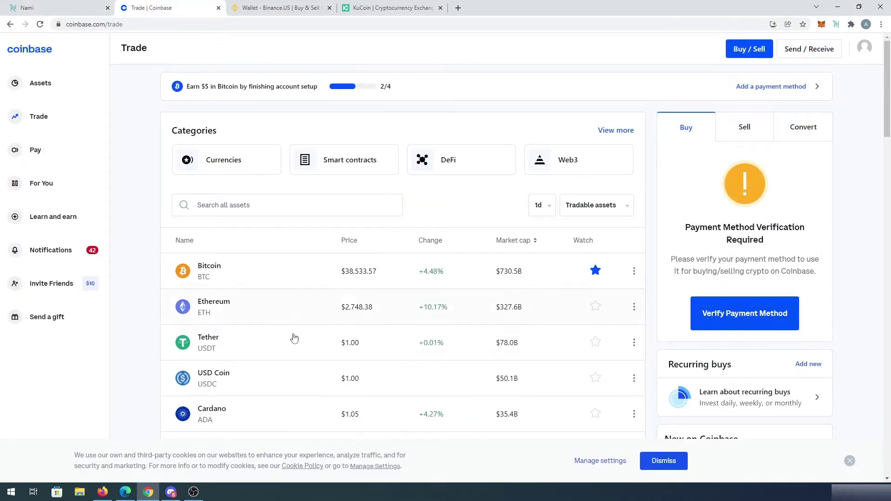
Open Coinbase's Cardano (ADA) page and its Send / Receive form.
left_click(230, 419)
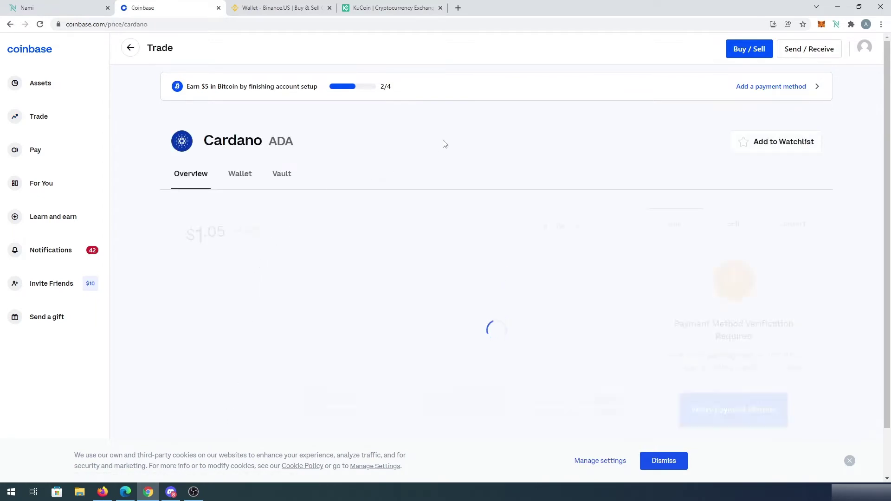
left_click(800, 55)
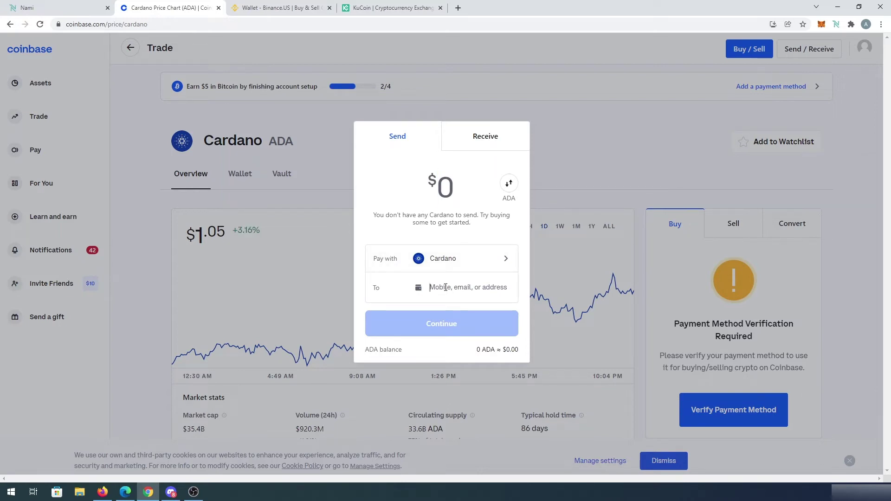
Paste the Nami address as Coinbase's ADA recipient, show the amount in ADA, then go to Binance.US.
key("ctrl+v")
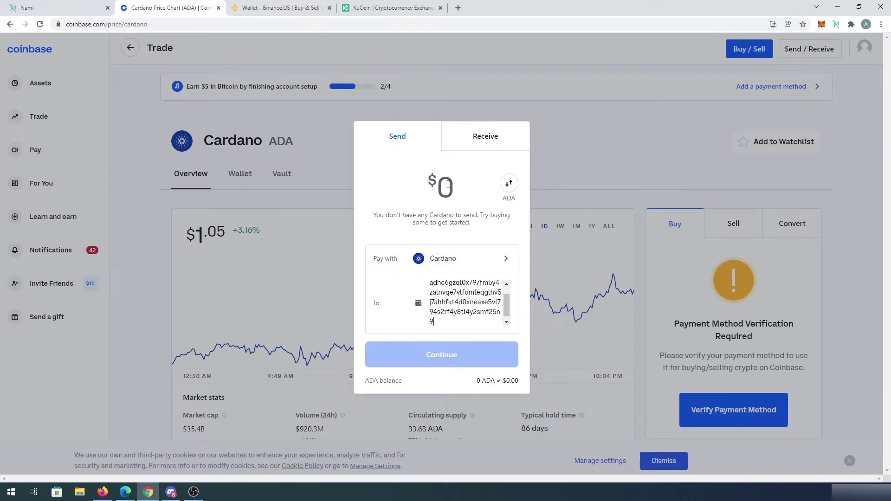
left_click(509, 183)
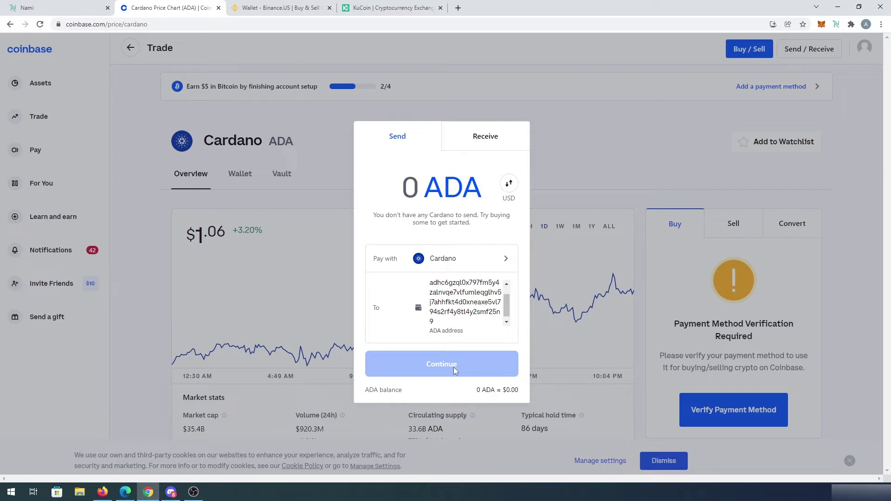
left_click(285, 15)
mouse_move(302, 48)
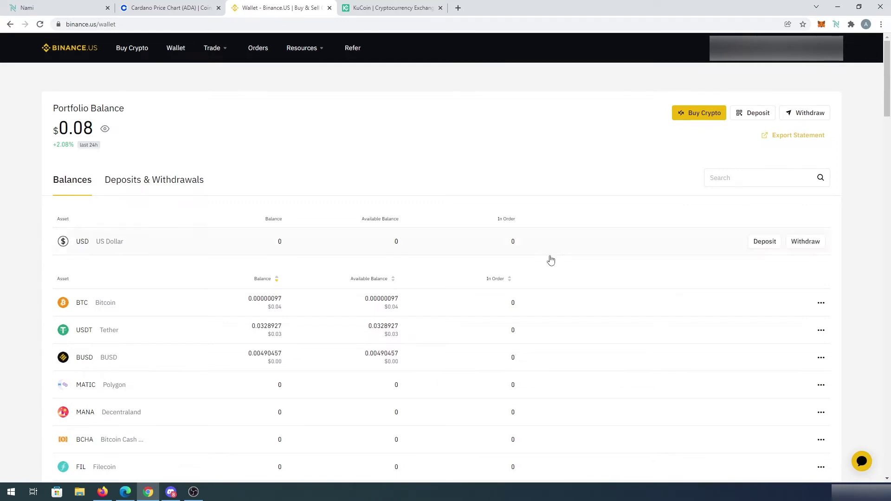
Open the Withdraw BTC dialog from the BTC row's options menu in Binance.US.
mouse_move(553, 249)
mouse_move(819, 305)
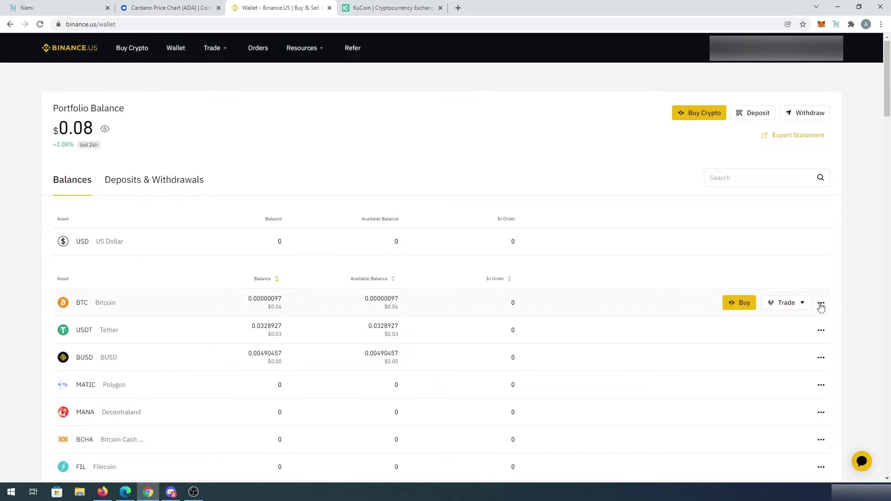
left_click(820, 307)
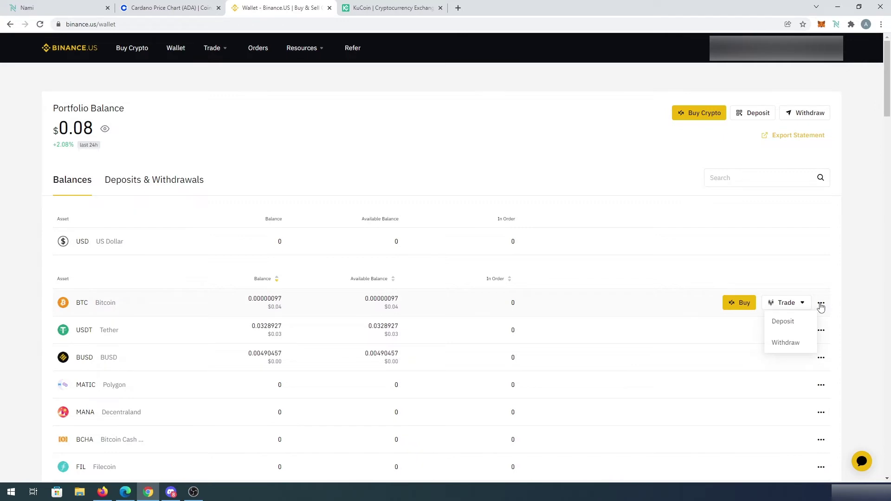
left_click(797, 344)
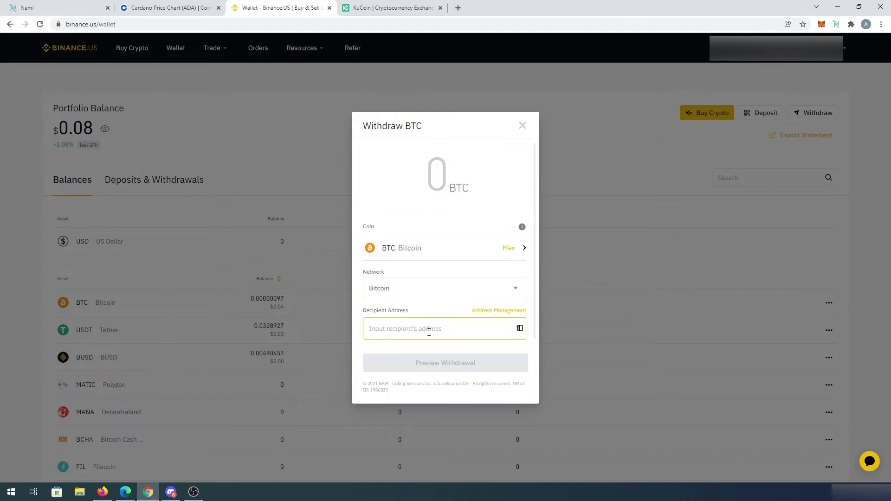
Paste the Cardano address into the rejected BTC withdrawal, close it, and open KuCoin's ADA withdrawal.
key("ctrl+v")
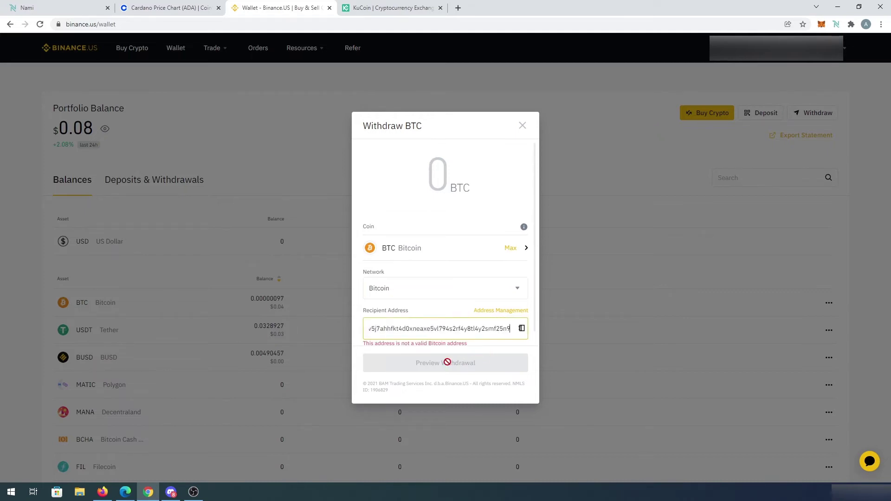
left_click(523, 128)
left_click(392, 7)
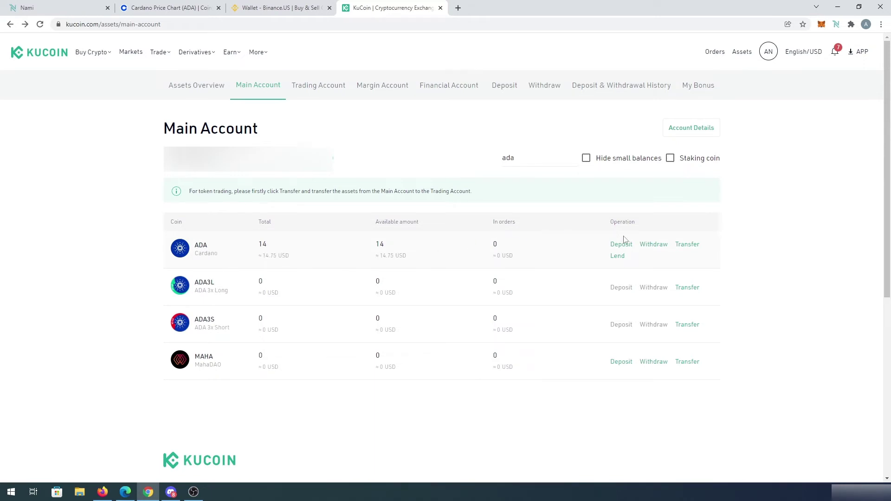
left_click(656, 249)
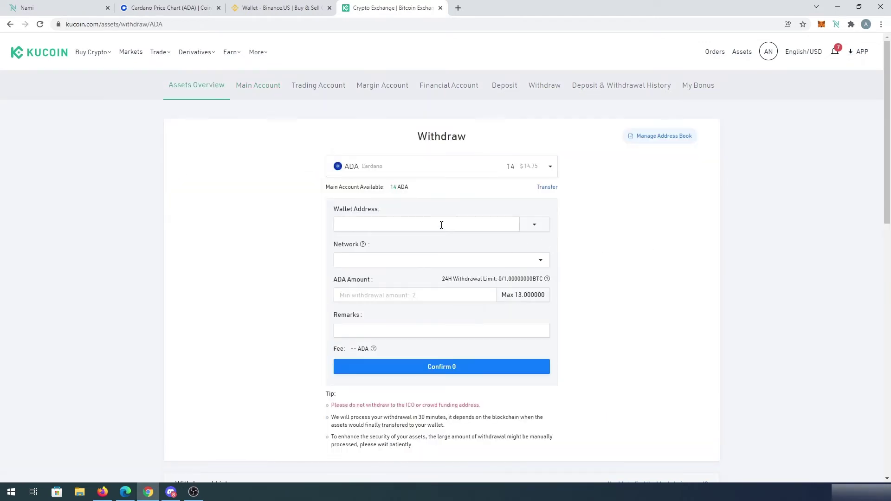
Paste the Nami address into KuCoin's Wallet Address field and check it against Nami's receive address.
left_click(441, 225)
key("ctrl+v")
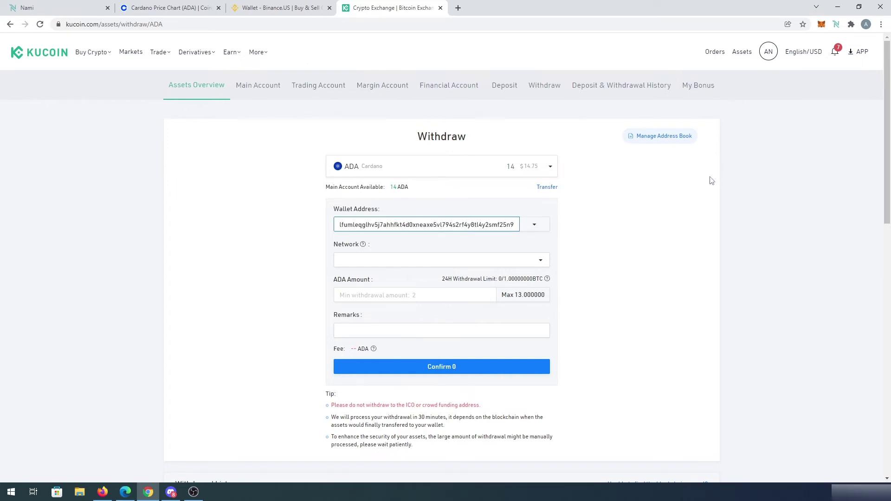
left_click(836, 25)
left_click(778, 124)
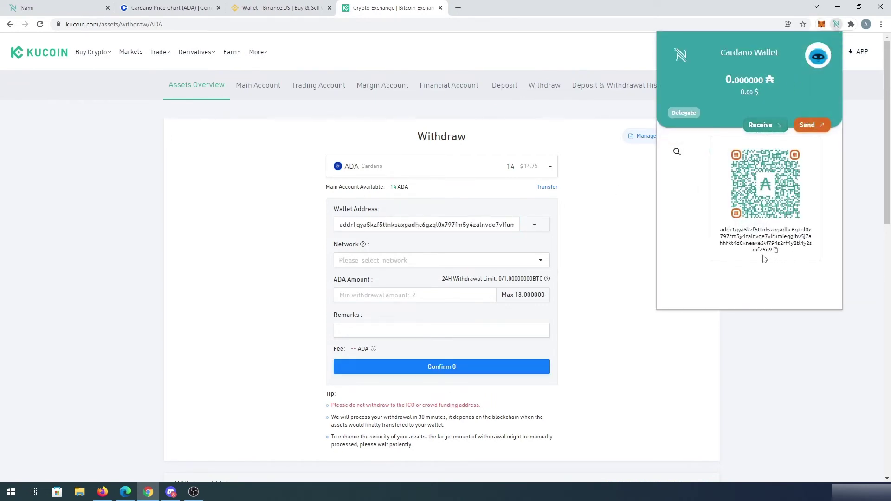
left_click(641, 244)
Choose the ADA Cardano(ADA) network, withdraw the maximum 13 ADA, and confirm 13.000000.
left_click(541, 263)
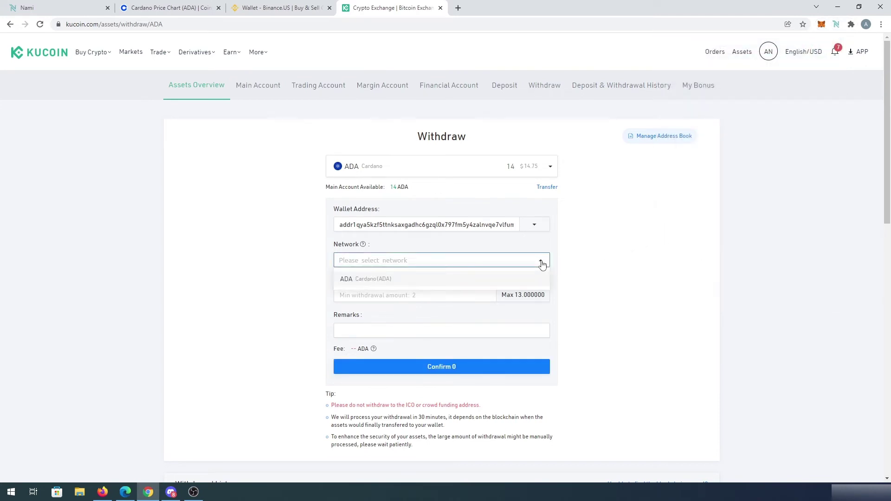
left_click(362, 284)
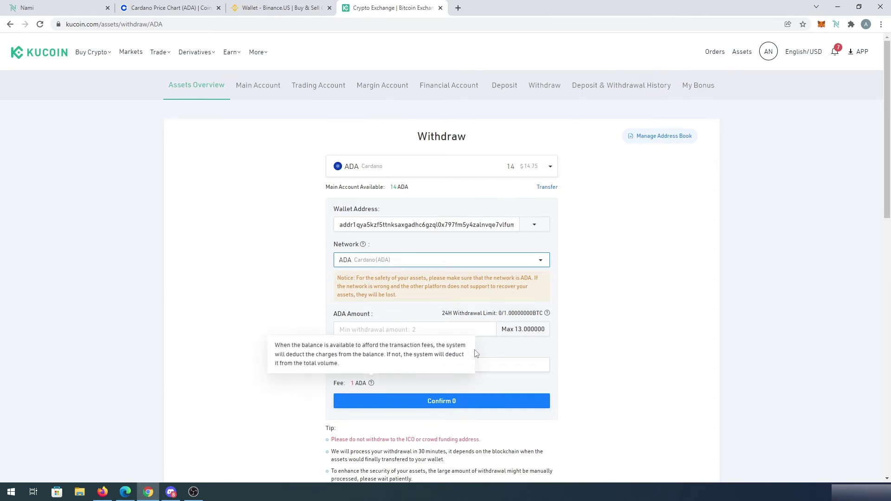
double_click(523, 328)
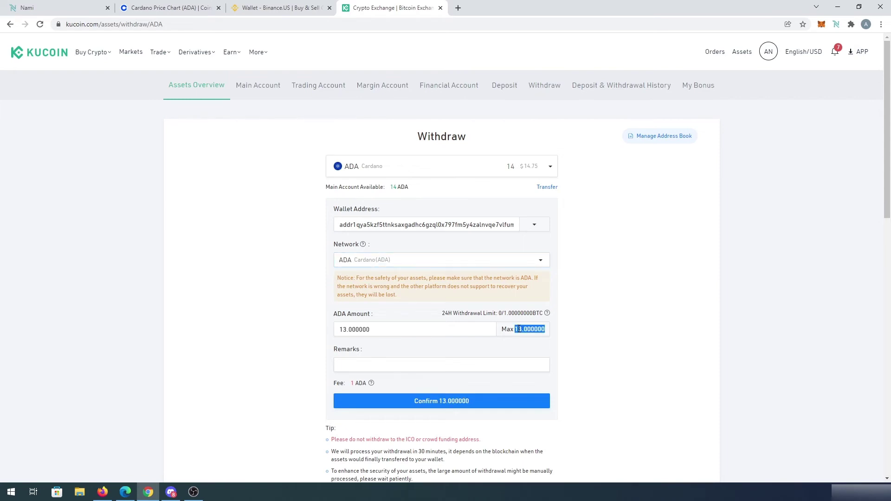
left_click(439, 402)
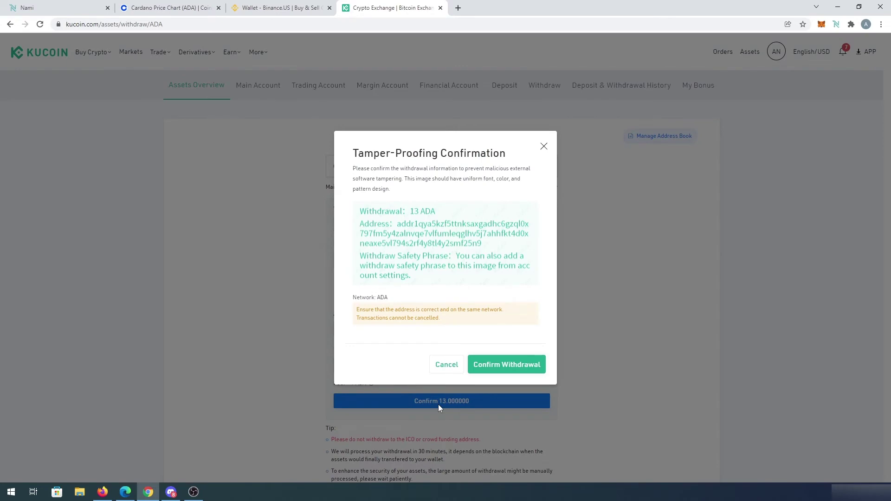
Confirm the withdrawal, enter the email verification and 2-FA codes, and submit the security verification.
left_click(503, 367)
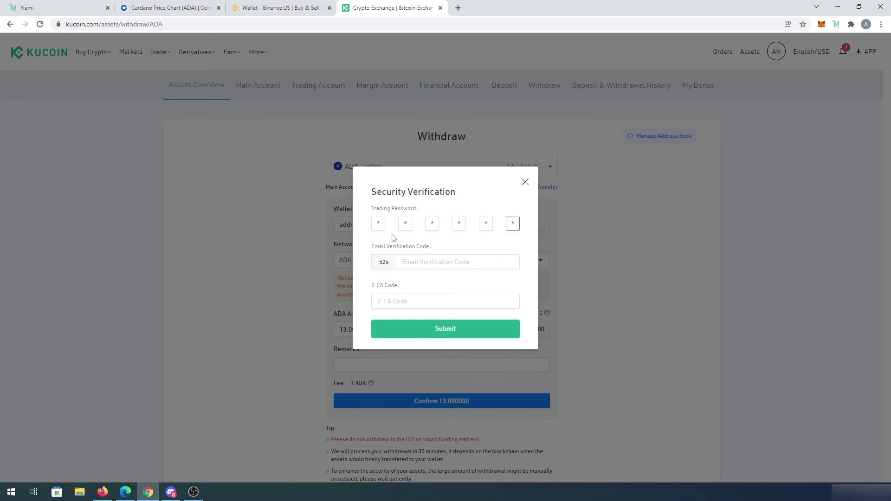
left_click(422, 262)
key("Tab")
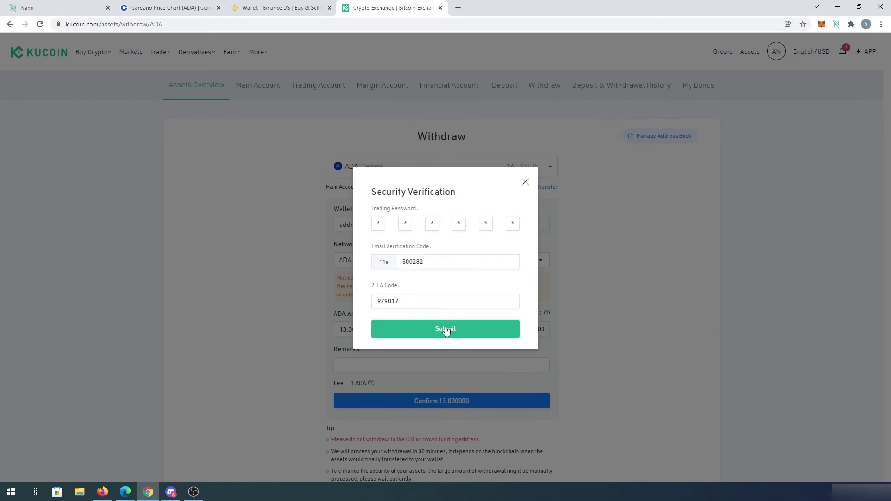
left_click(445, 330)
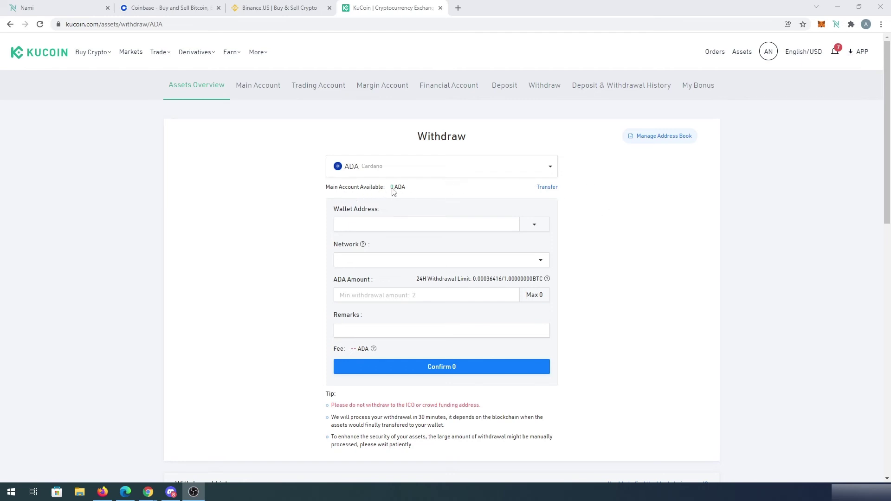
Open the incoming 13 ADA transaction from Nami's history on Cardanoscan, then reopen Nami.
left_click(837, 26)
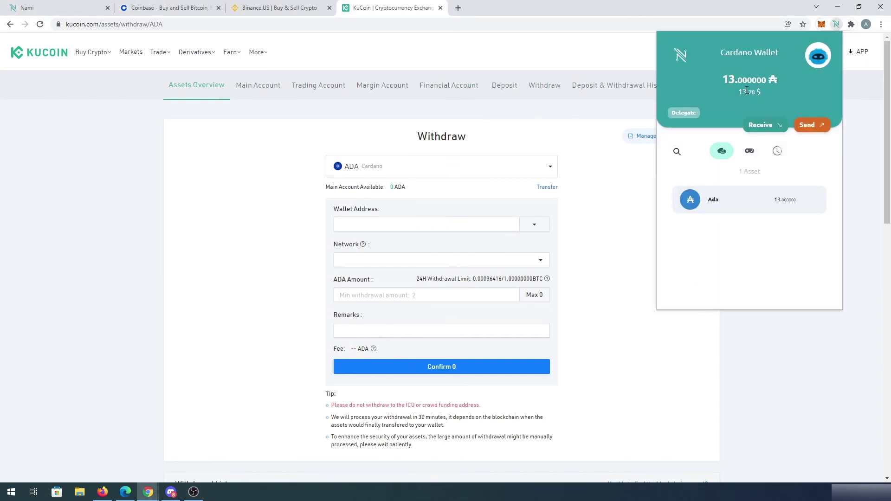
left_click(776, 159)
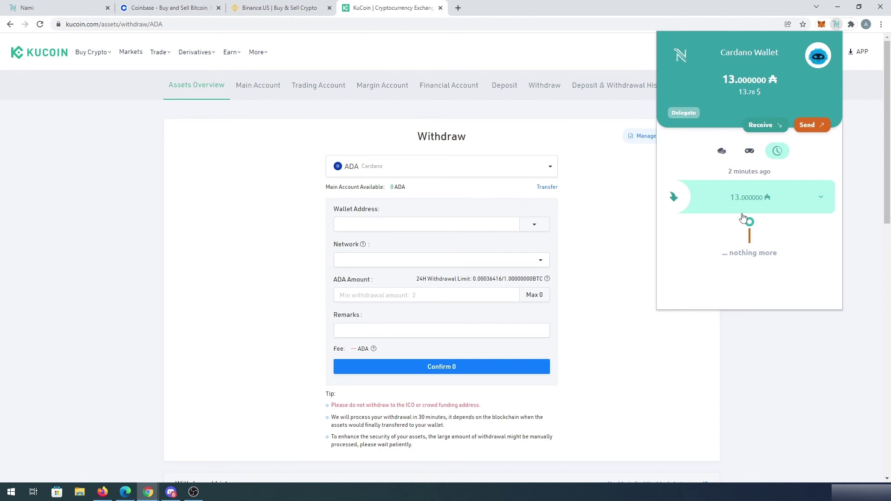
left_click(782, 199)
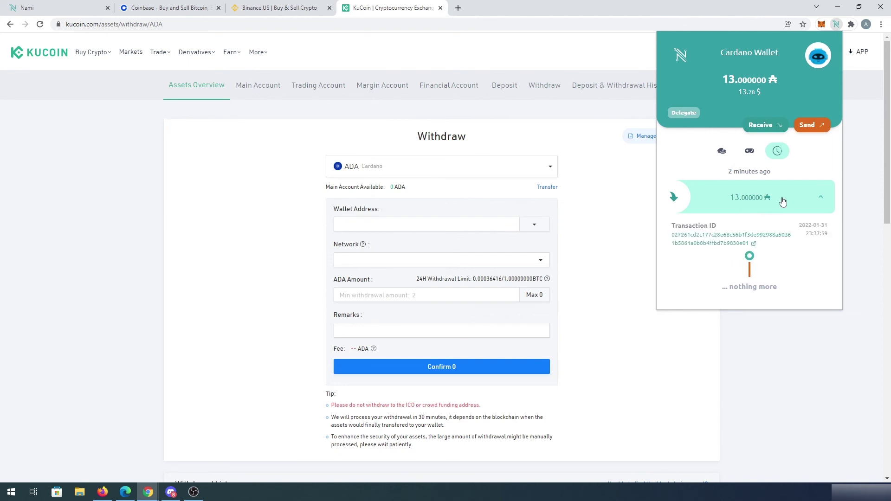
left_click(734, 239)
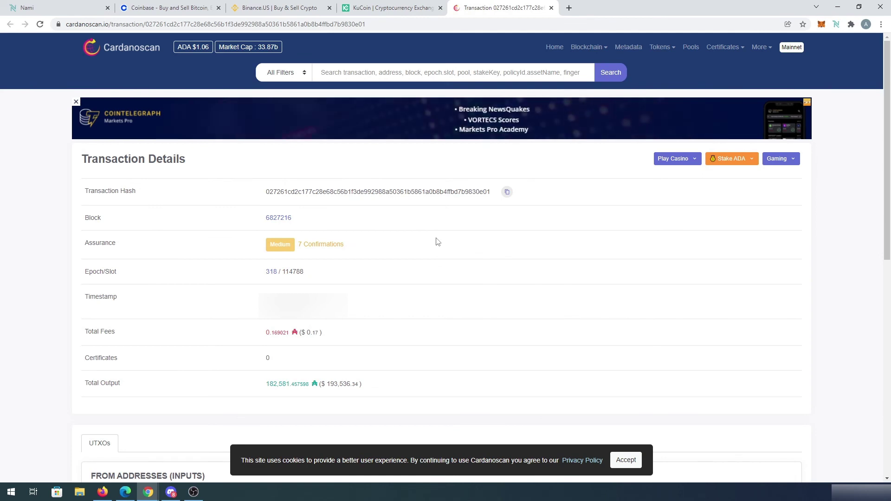
left_click(835, 24)
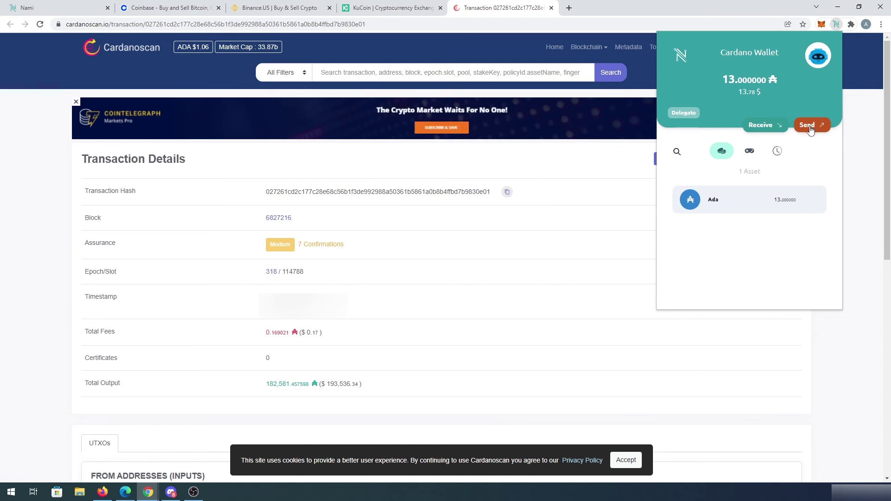
left_click(810, 127)
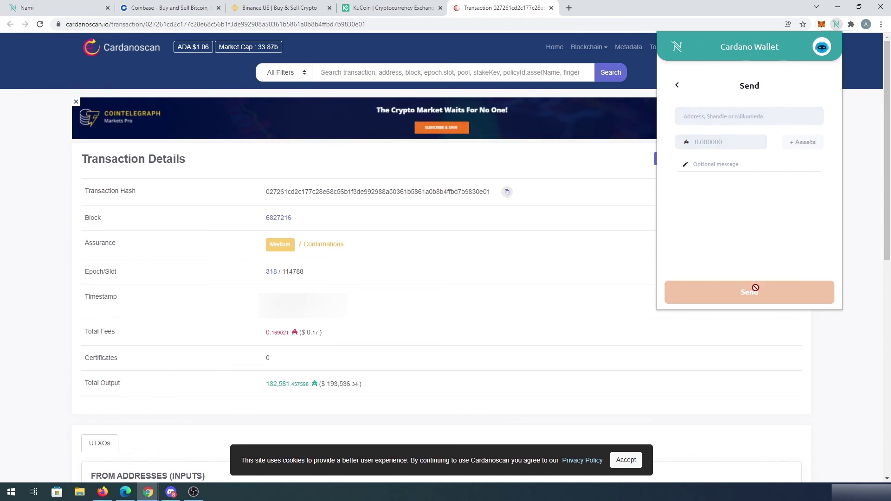
left_click(677, 86)
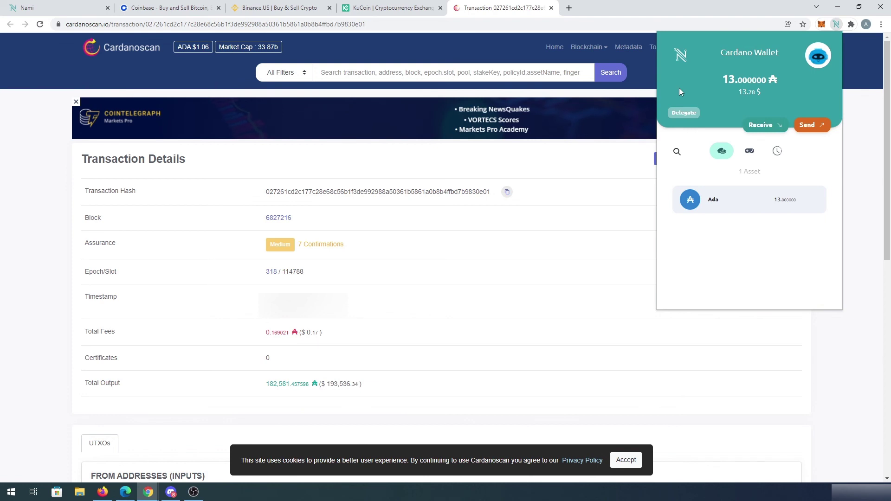